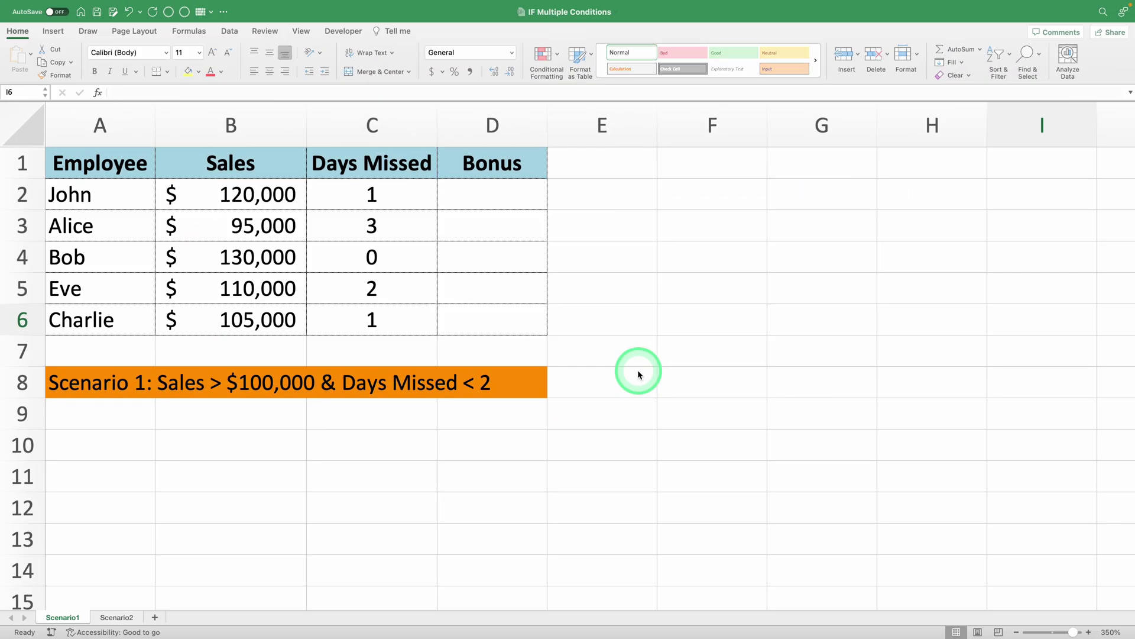
# - Highlight the Sales, Days Missed and Bonus columns and the Scenario 1 criteria banner
pyautogui.click(237, 253)
pyautogui.press('super+a')
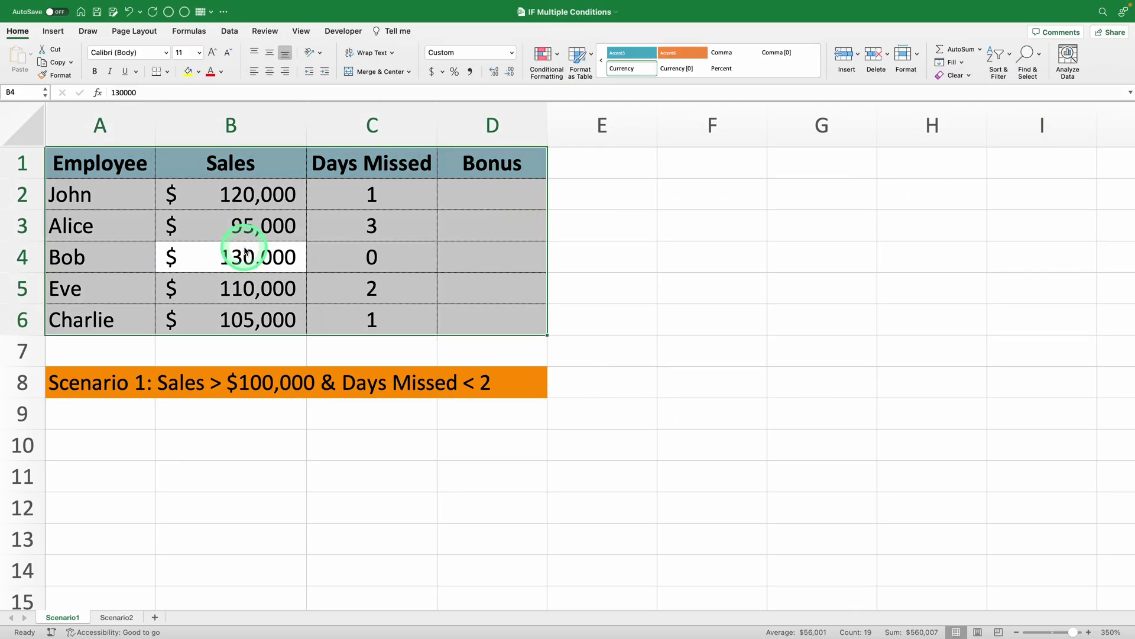
pyautogui.click(245, 252)
pyautogui.moveTo(230, 165); pyautogui.dragTo(264, 319)
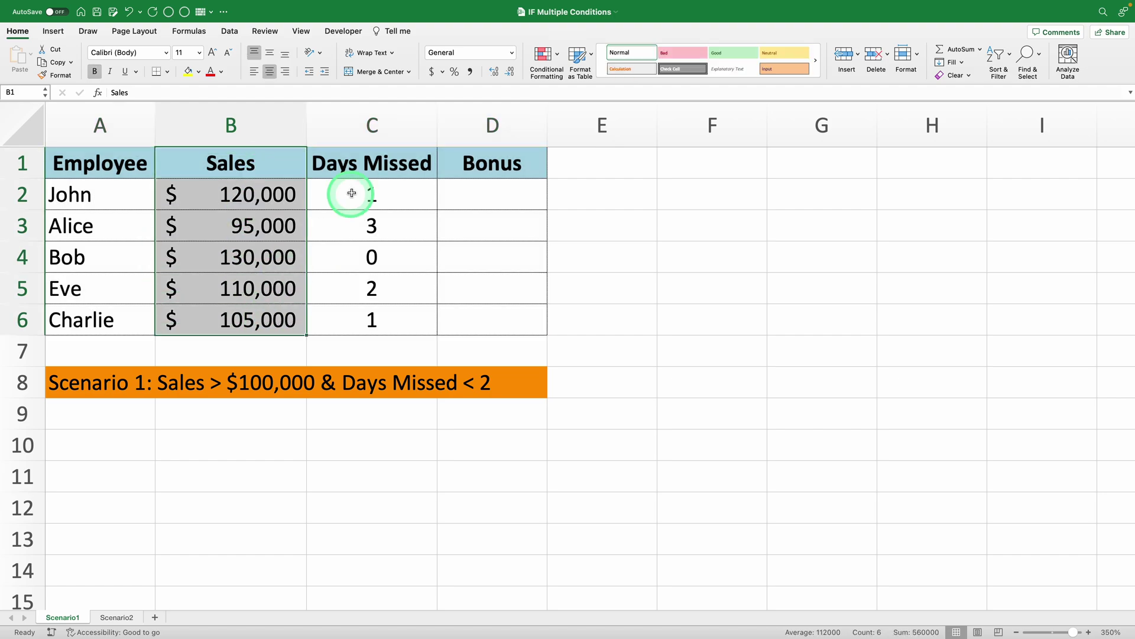
pyautogui.moveTo(375, 165); pyautogui.dragTo(377, 319)
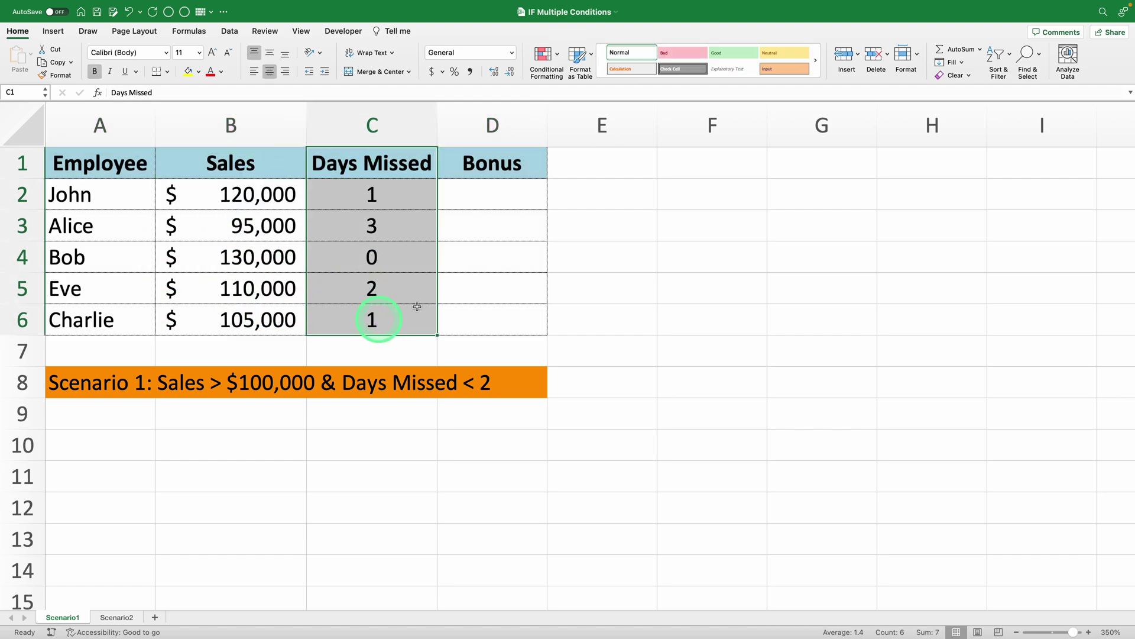
pyautogui.click(545, 304)
pyautogui.moveTo(503, 161); pyautogui.dragTo(508, 329)
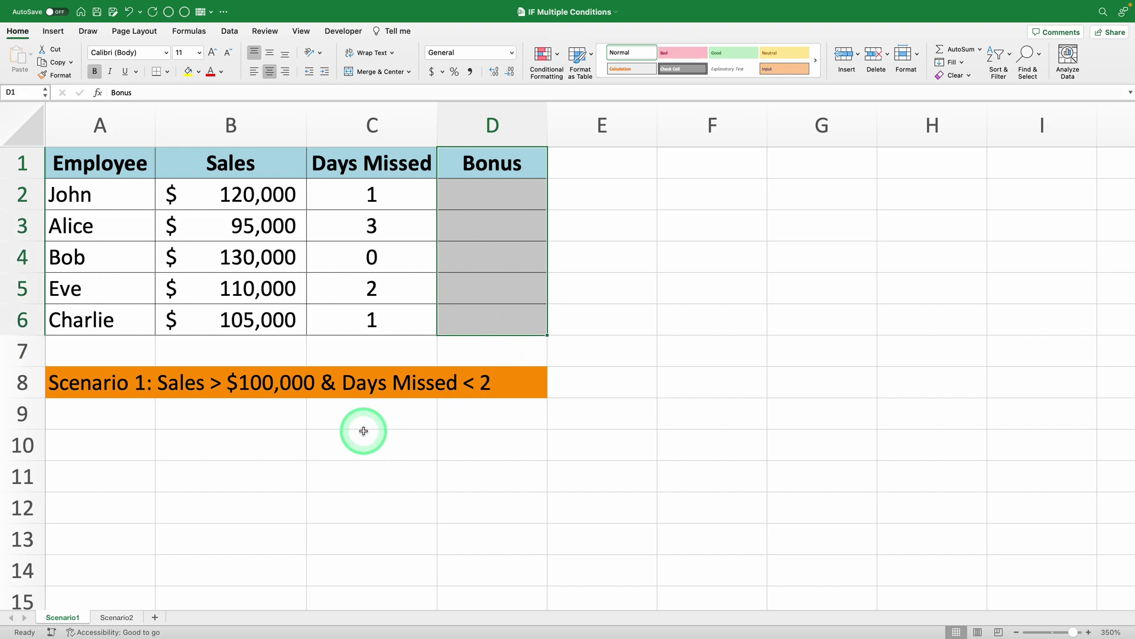
pyautogui.click(210, 387)
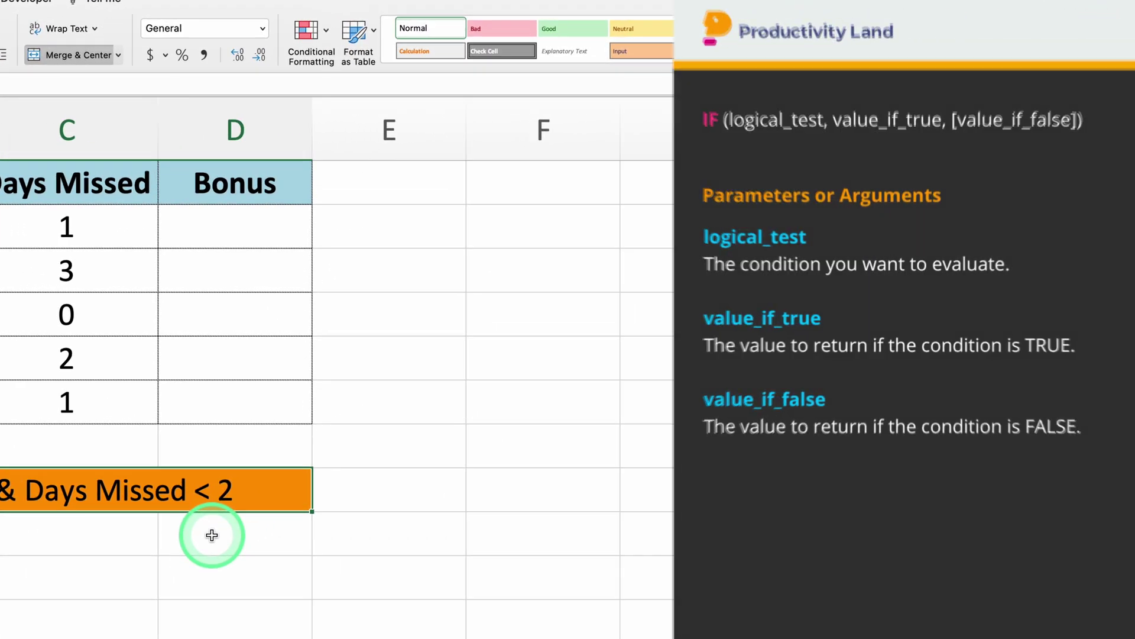
# - Start the Bonus formula in D2 as =IF(AND( using the IF suggestion
pyautogui.click(228, 228)
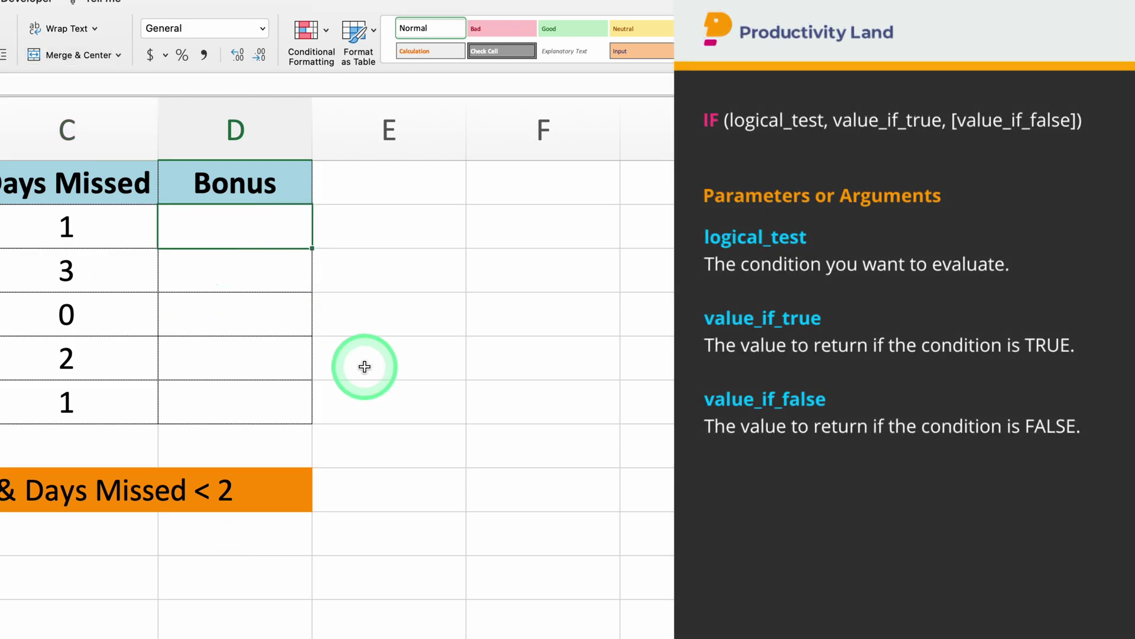
pyautogui.write('=i')
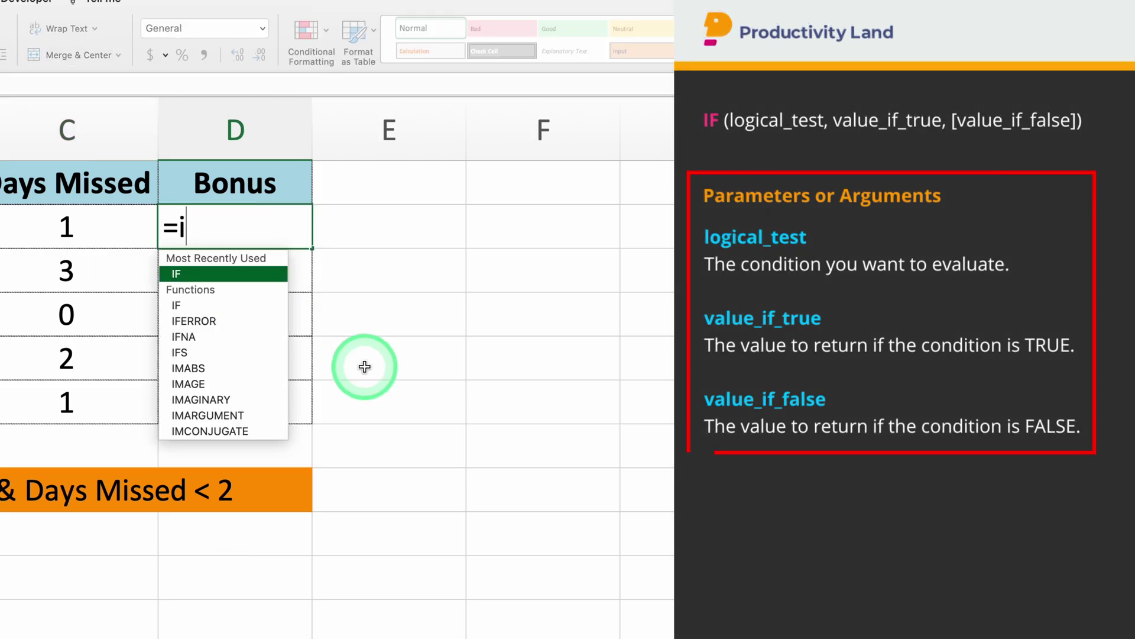
pyautogui.write('f')
pyautogui.press('Tab')
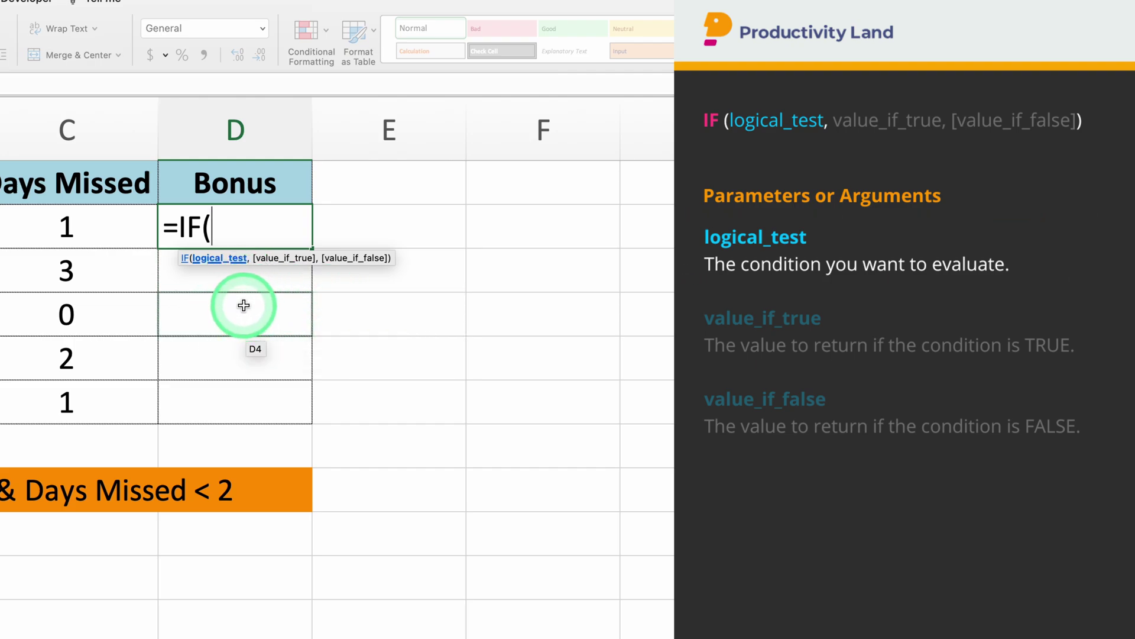
pyautogui.write('AND')
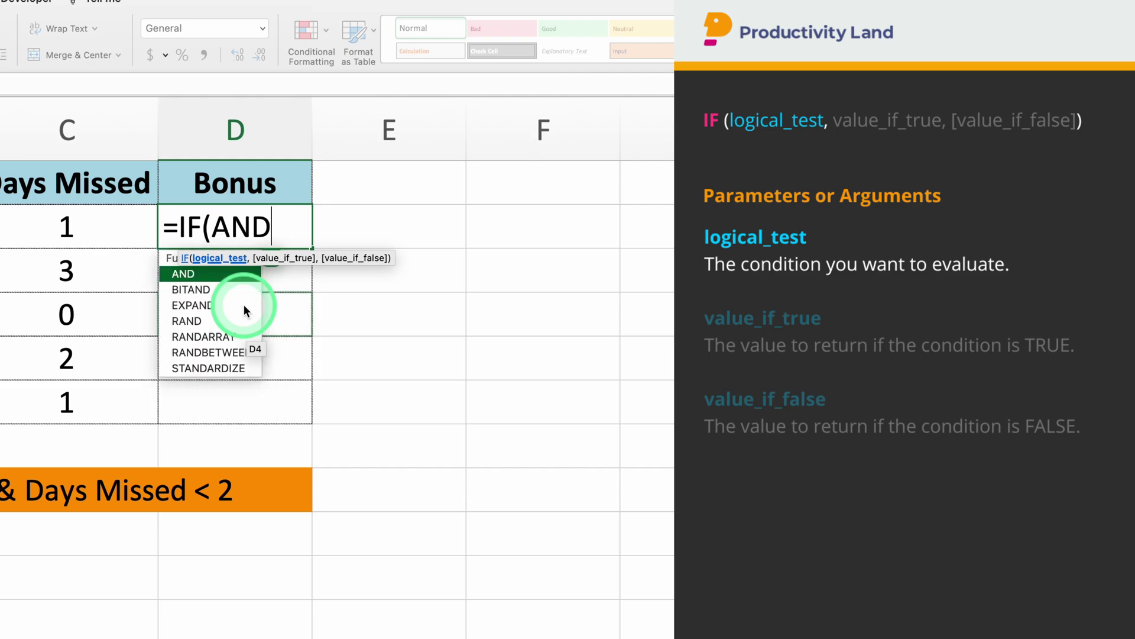
pyautogui.write('(')
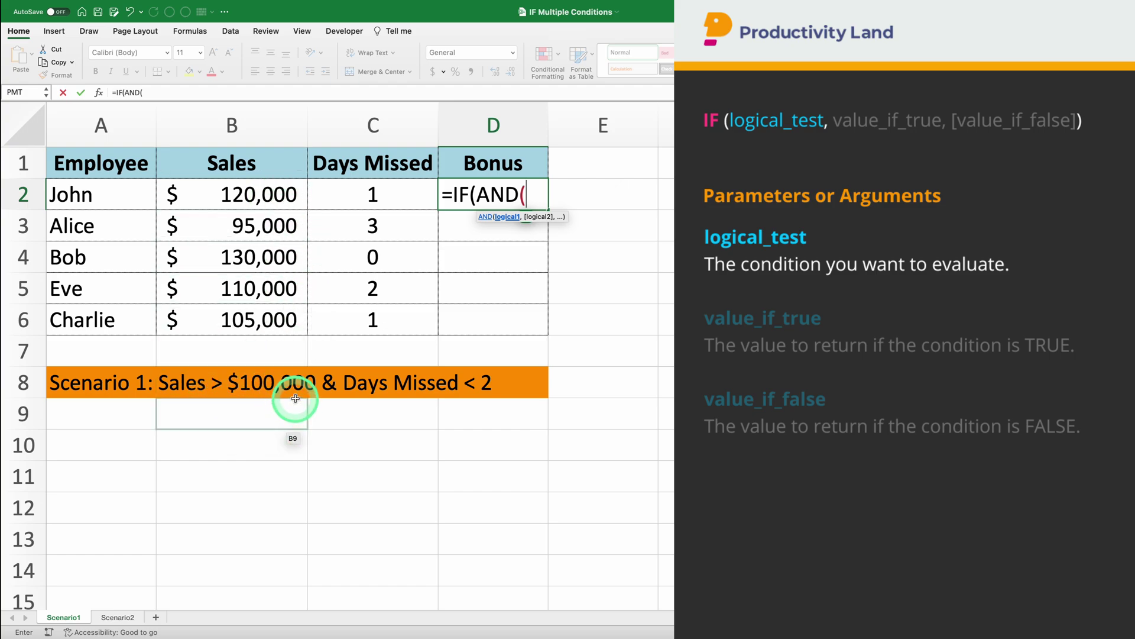
# - Enter the AND conditions B2>100000 and C2<2 in D2's formula
pyautogui.click(284, 195)
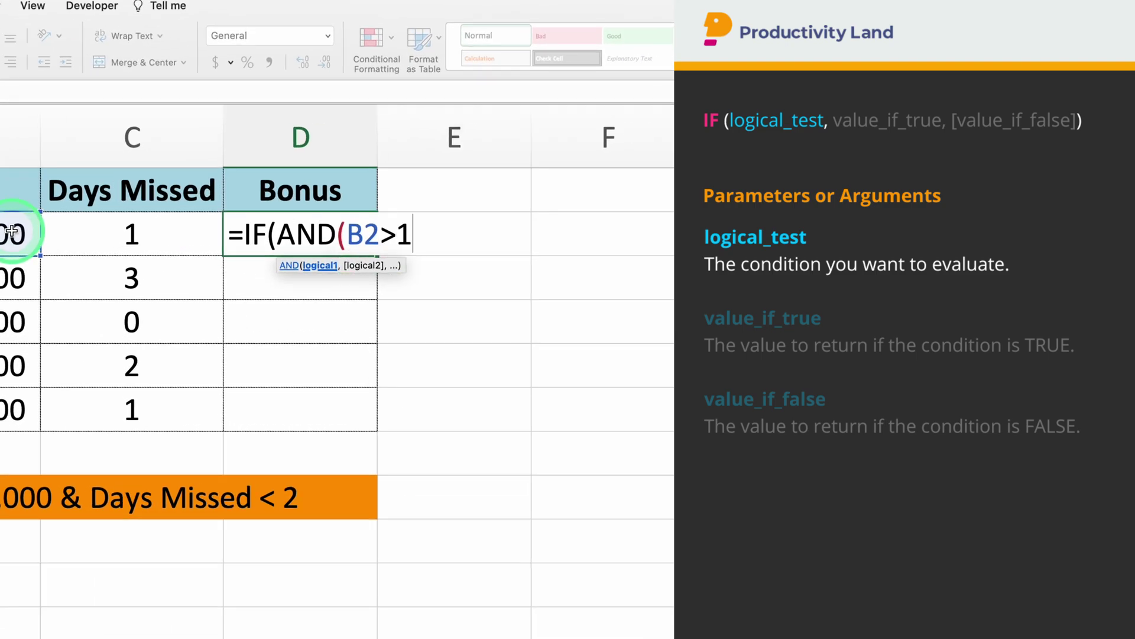
pyautogui.write('>100000,')
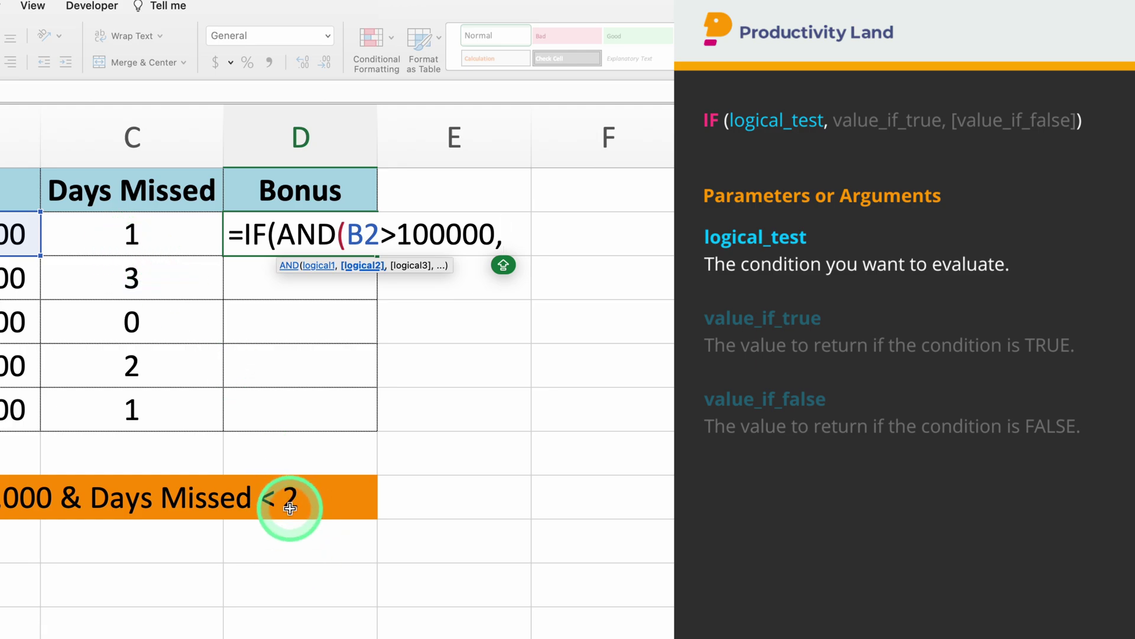
pyautogui.click(155, 235)
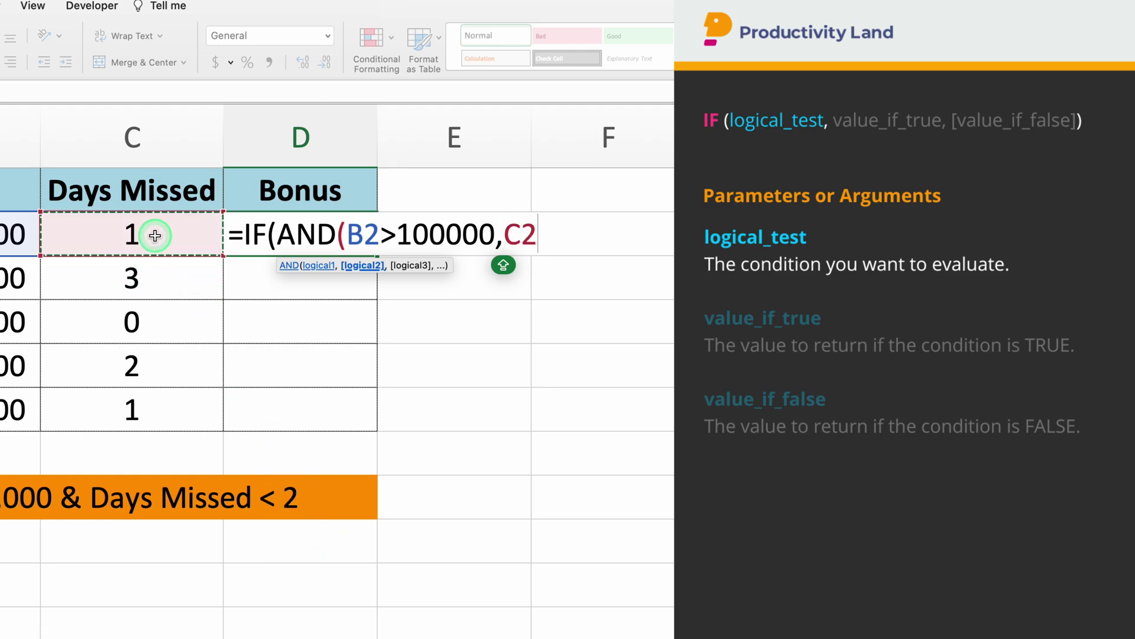
pyautogui.write('<2')
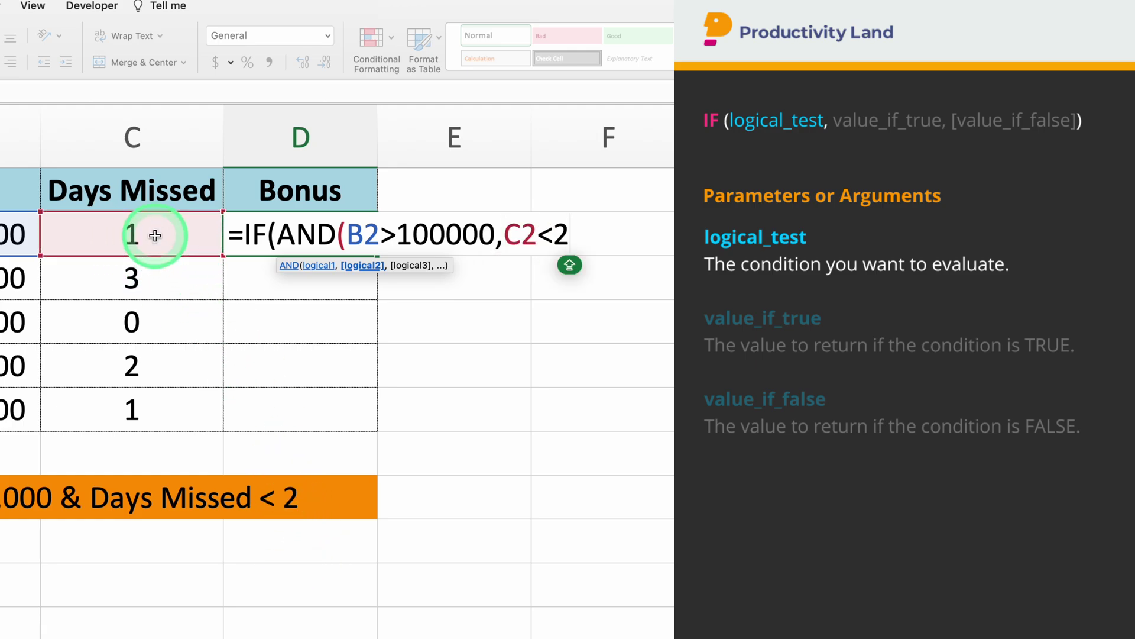
pyautogui.write(')')
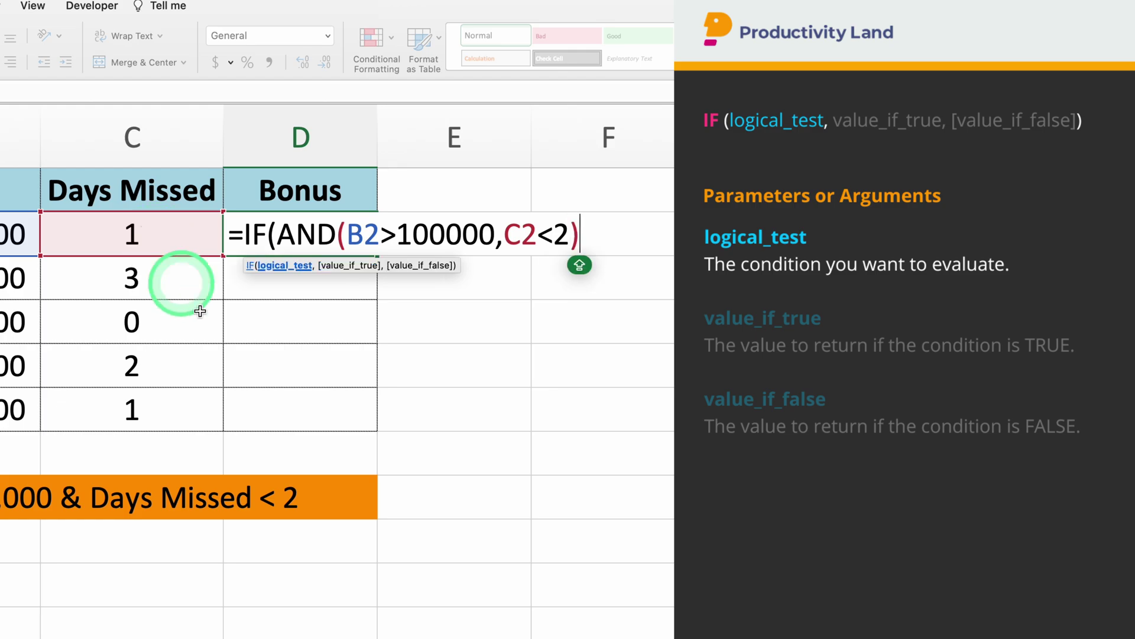
pyautogui.write(',')
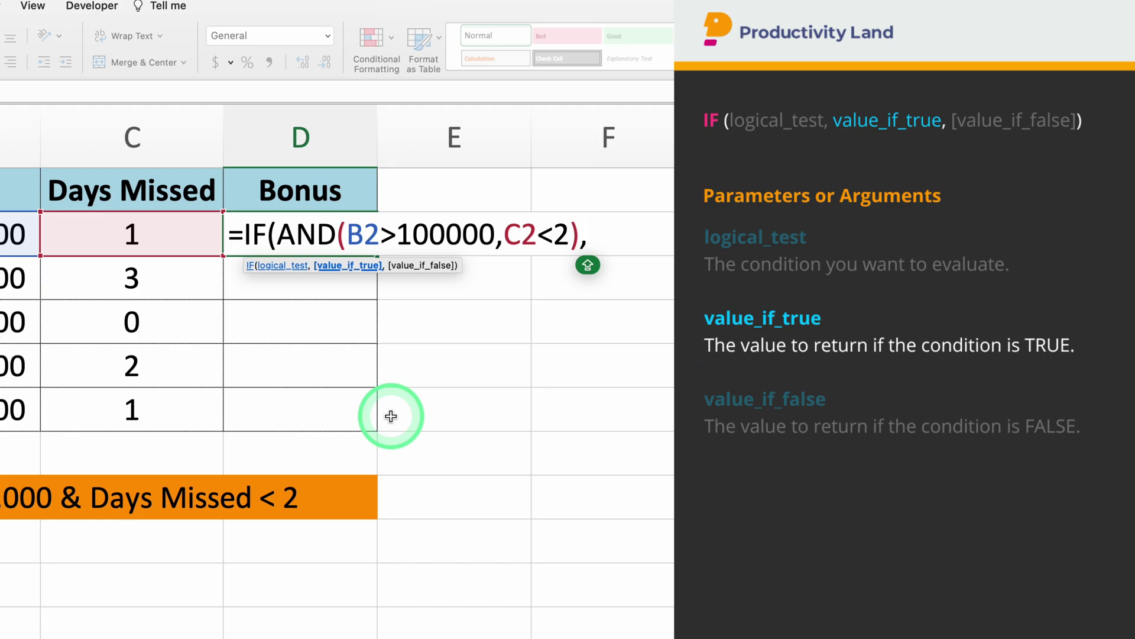
# - Add "Bonus" as the true result and "No Bonus" as the false result
pyautogui.write('"')
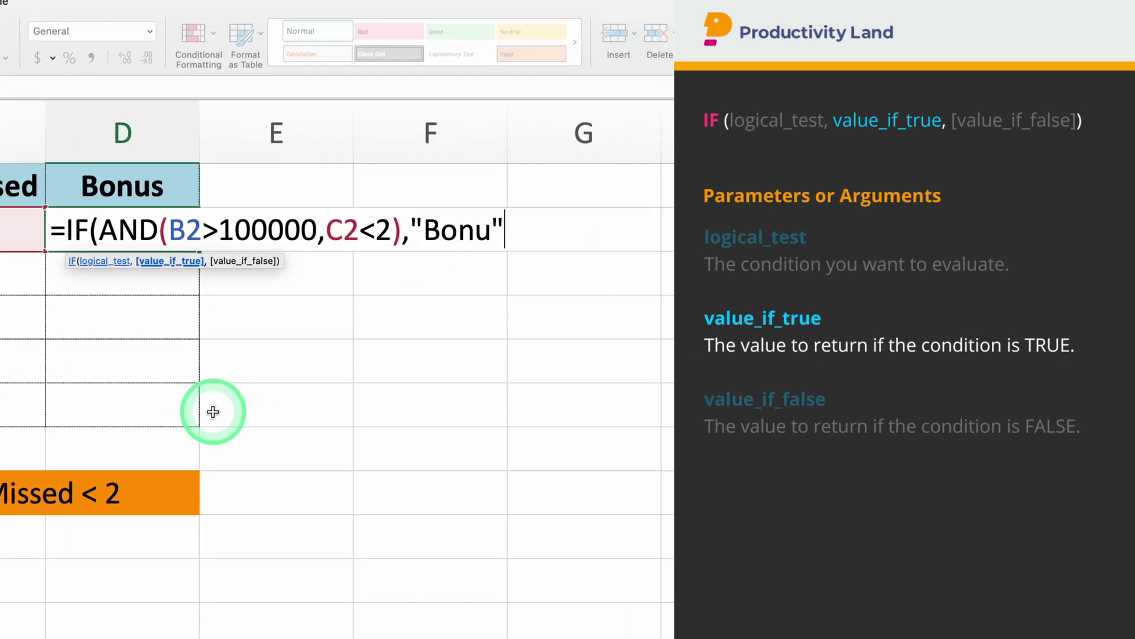
pyautogui.write('Bonus",')
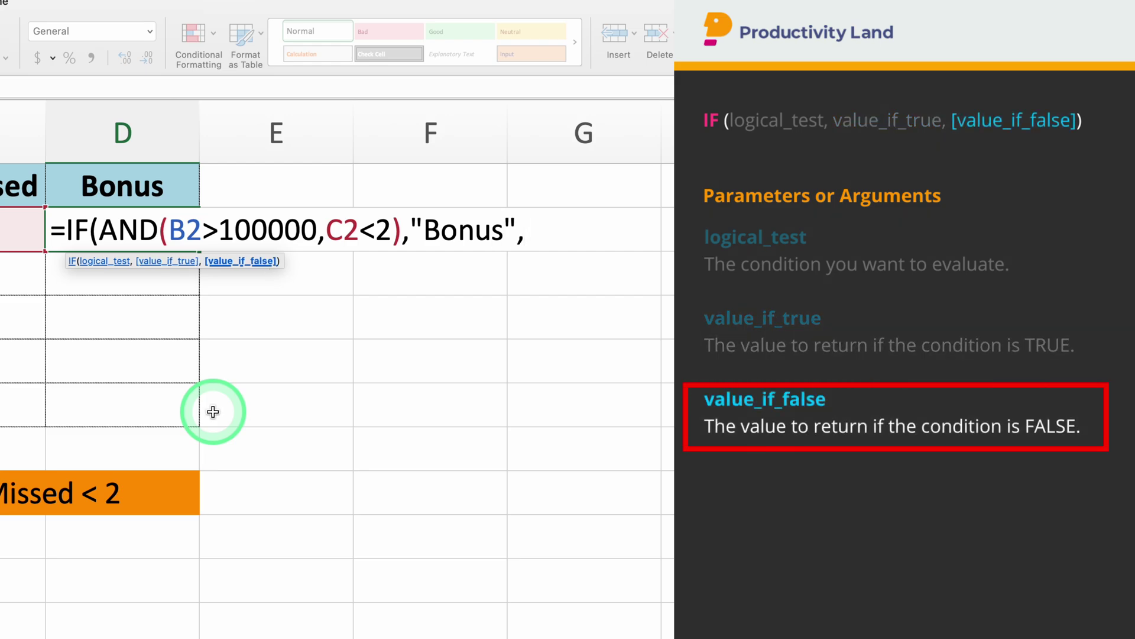
pyautogui.write('"No')
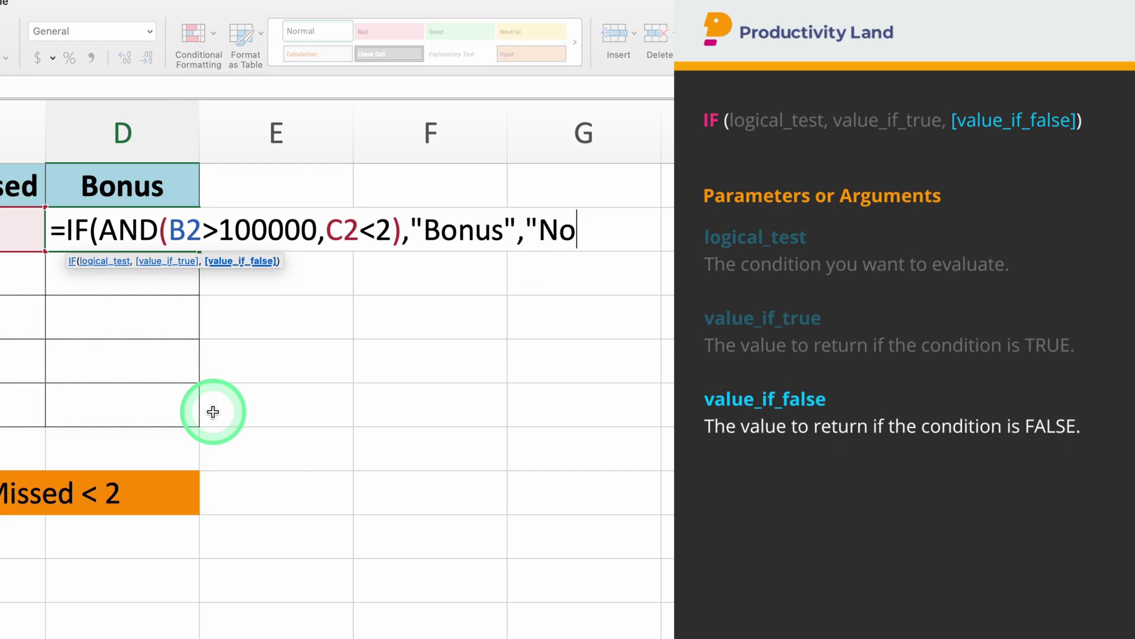
pyautogui.write(' Bon')
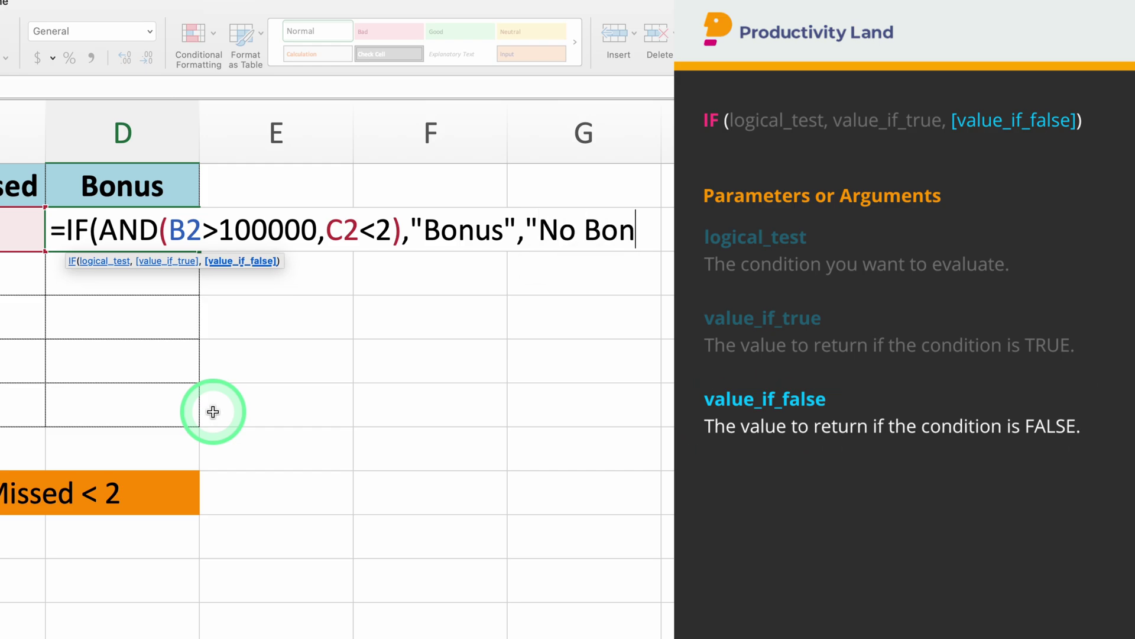
pyautogui.write(')')
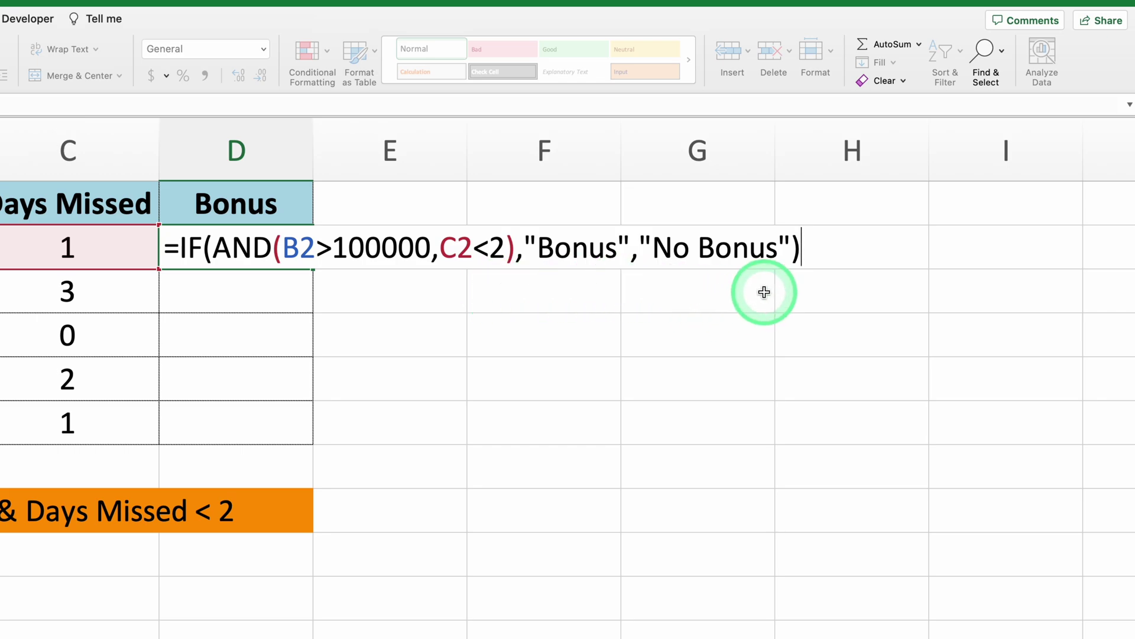
# - Commit the IF-AND formula in D2 and fill it down through D6
pyautogui.press('Return')
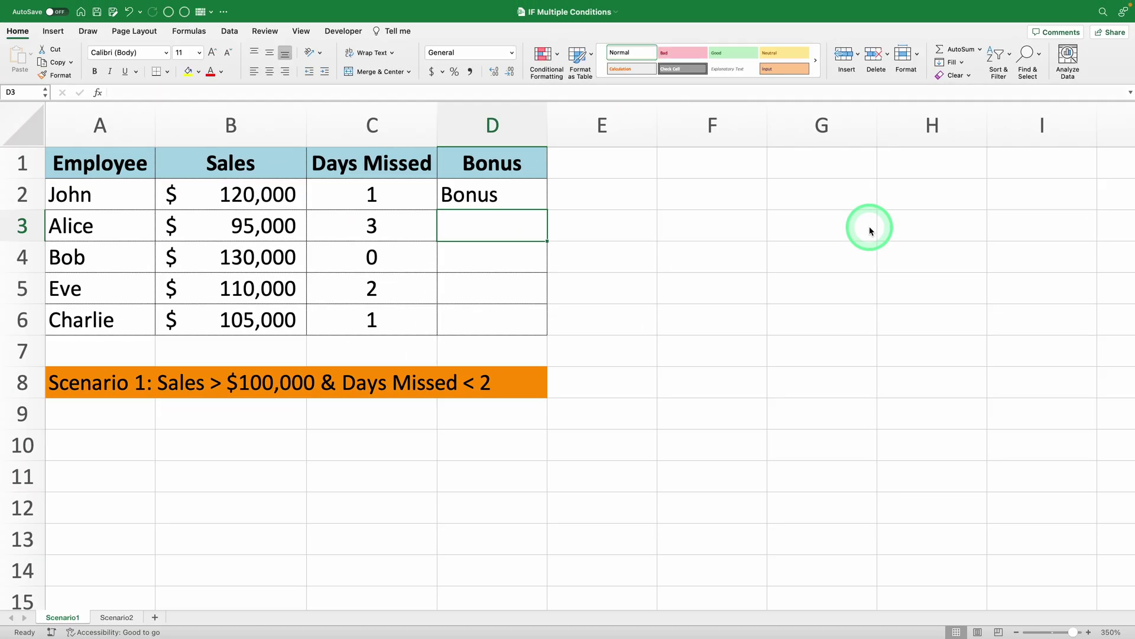
pyautogui.click(290, 241)
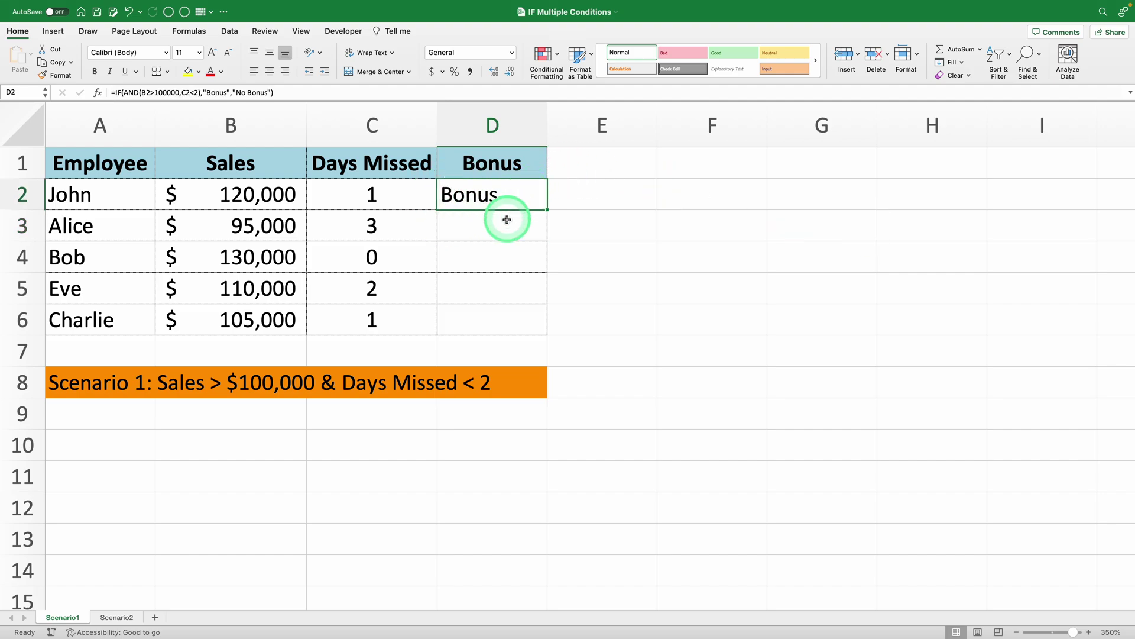
pyautogui.doubleClick(549, 209)
pyautogui.click(591, 246)
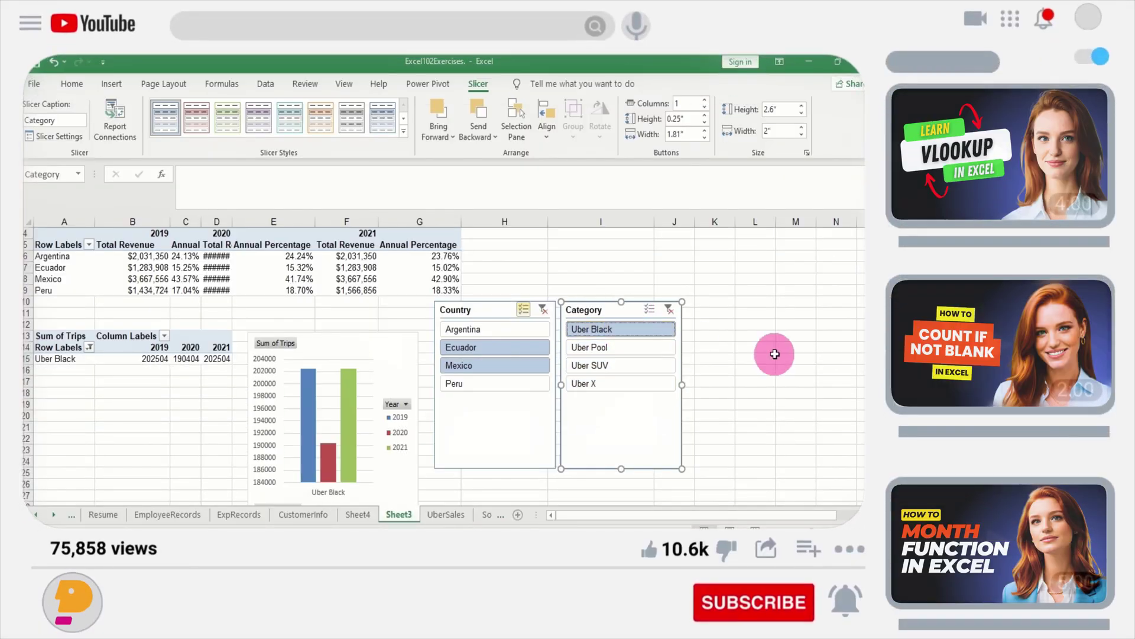
# - Switch to the Scenario2 sheet with its empty Bonus column
pyautogui.click(114, 121)
pyautogui.click(297, 389)
pyautogui.click(442, 440)
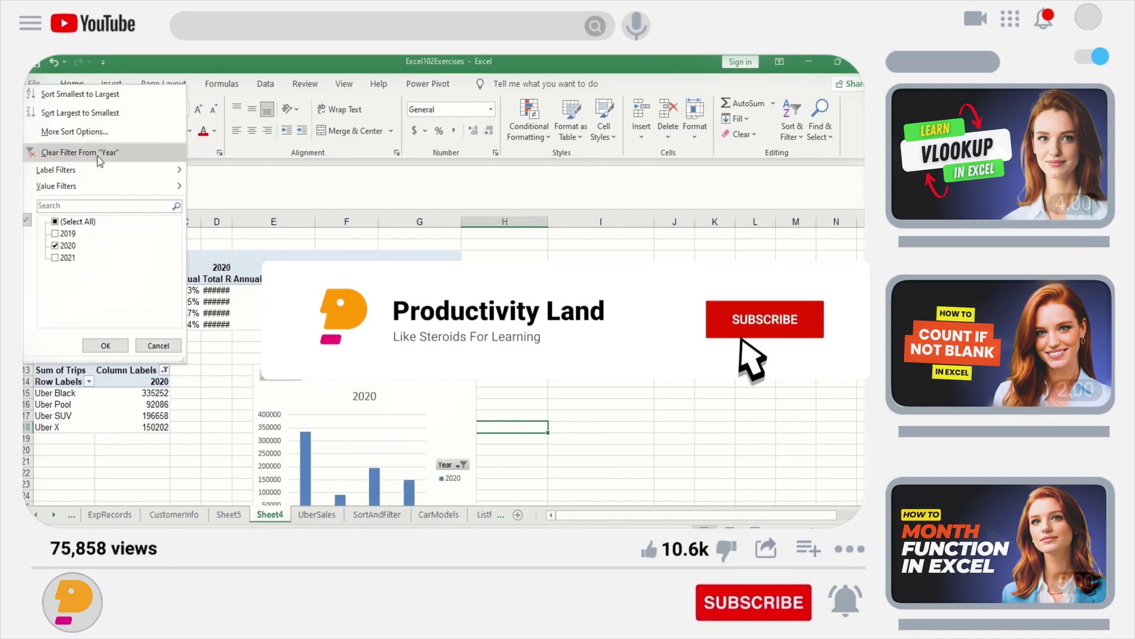
pyautogui.click(524, 83)
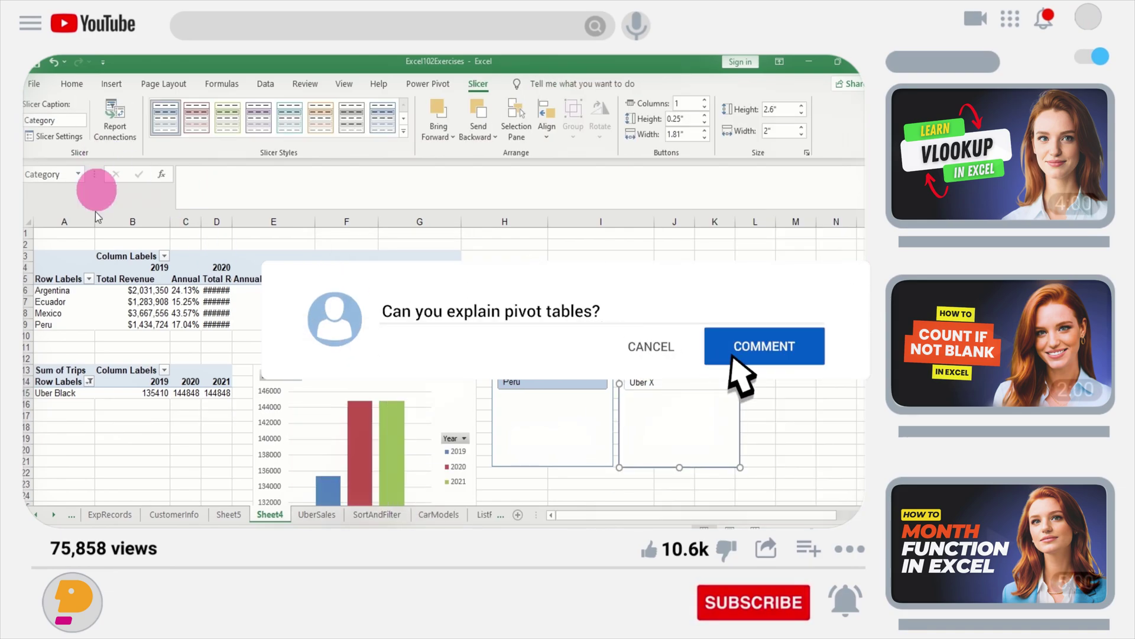
pyautogui.click(115, 141)
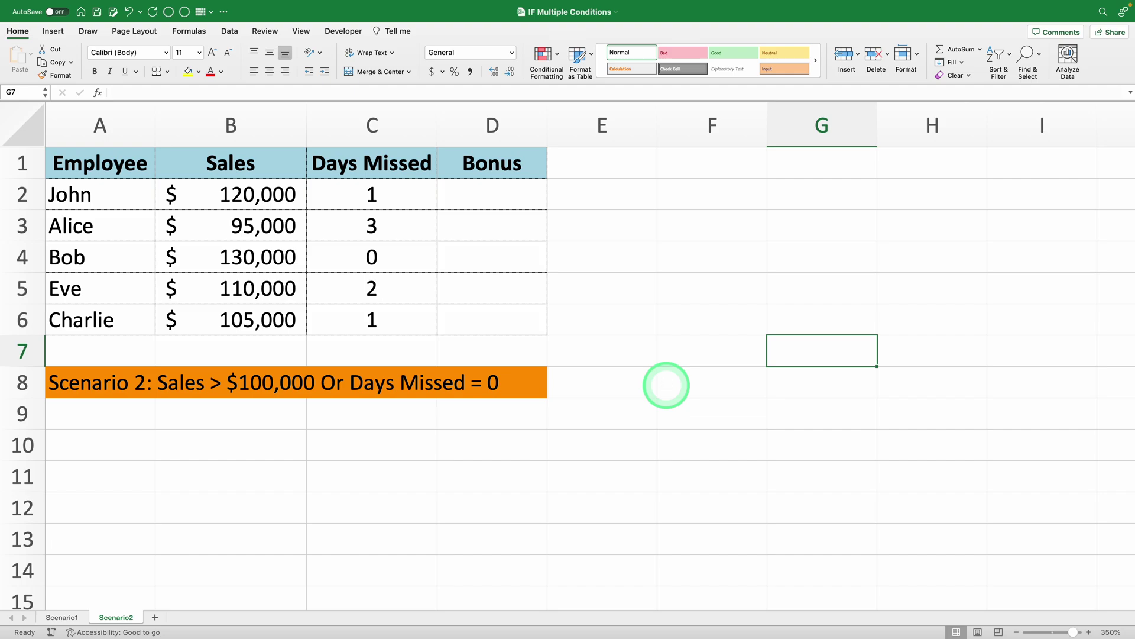
# - Start Scenario2's D2 formula as =IF(OR( from the function suggestions
pyautogui.click(393, 421)
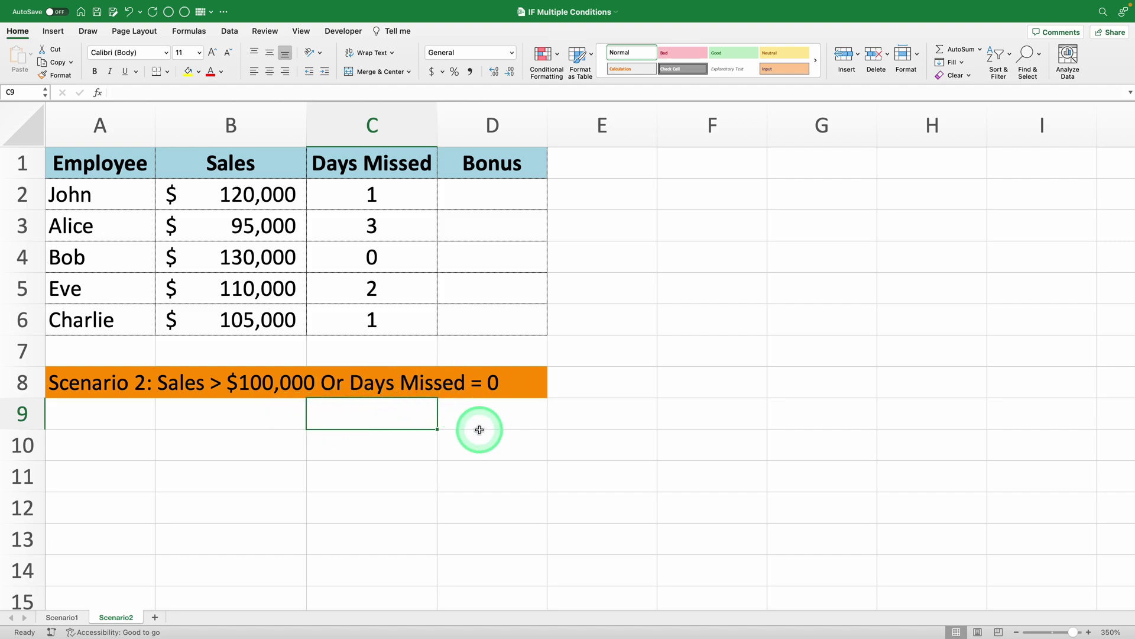
pyautogui.click(487, 201)
pyautogui.write('=')
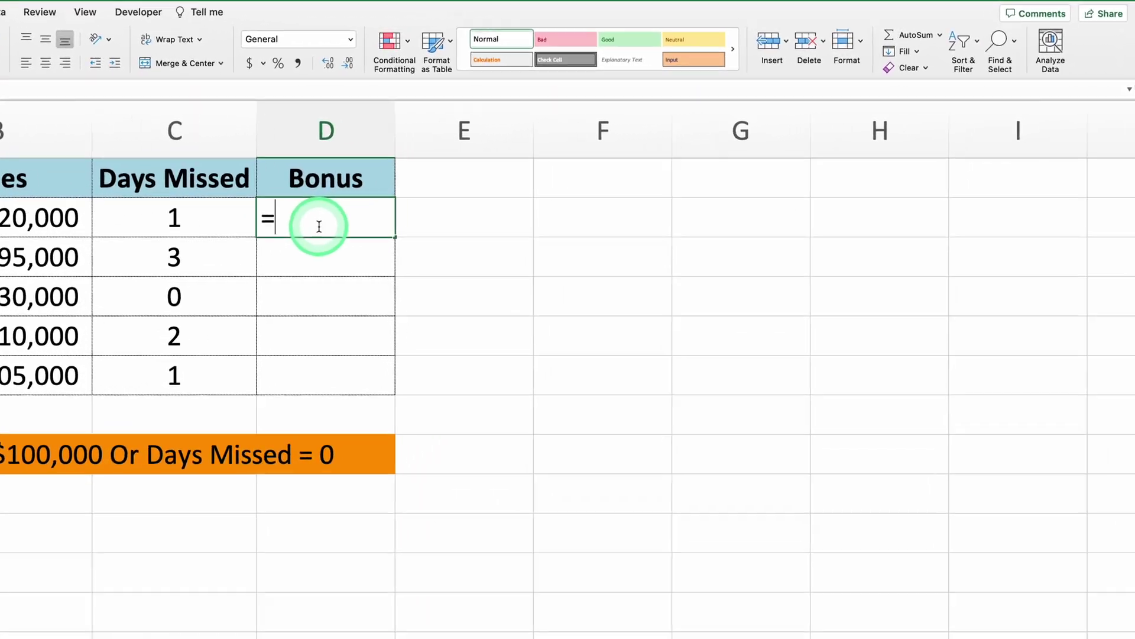
pyautogui.write('if')
pyautogui.press('Tab')
pyautogui.write('or')
pyautogui.press('Tab')
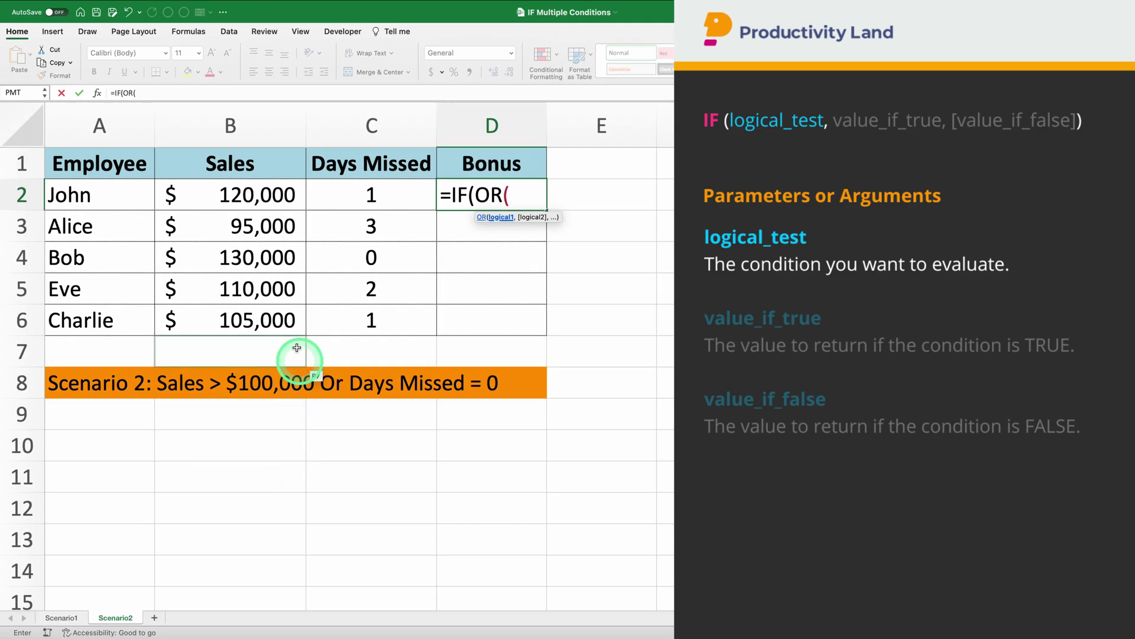
# - Enter OR conditions B2>100000 and C2=0 with "Bonus"/"No Bonus" results
pyautogui.click(272, 190)
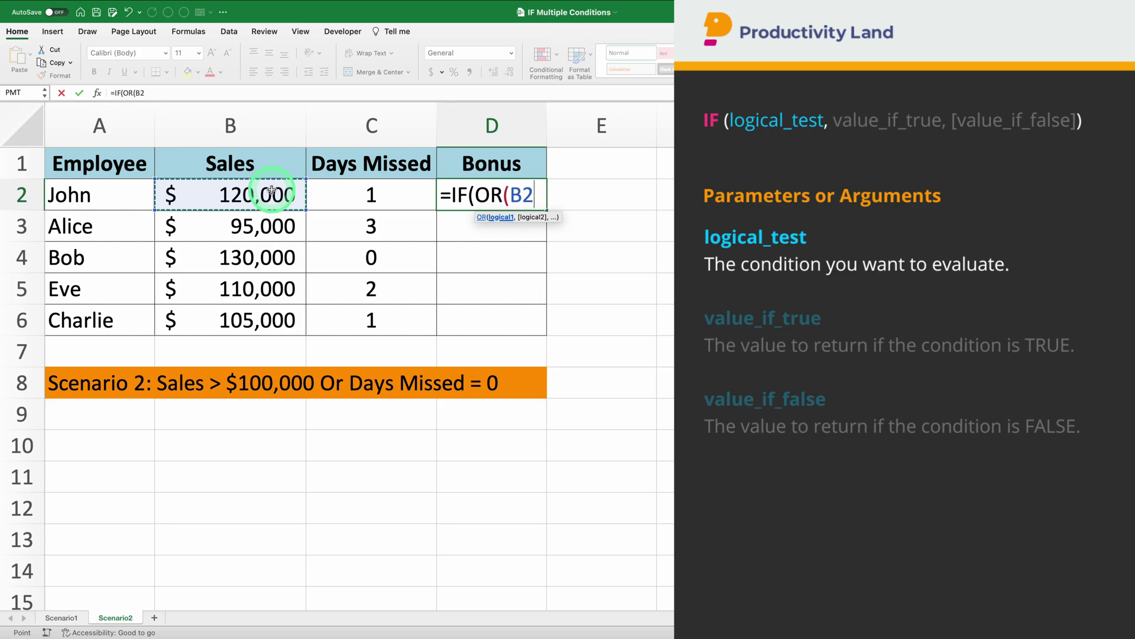
pyautogui.write('>100000')
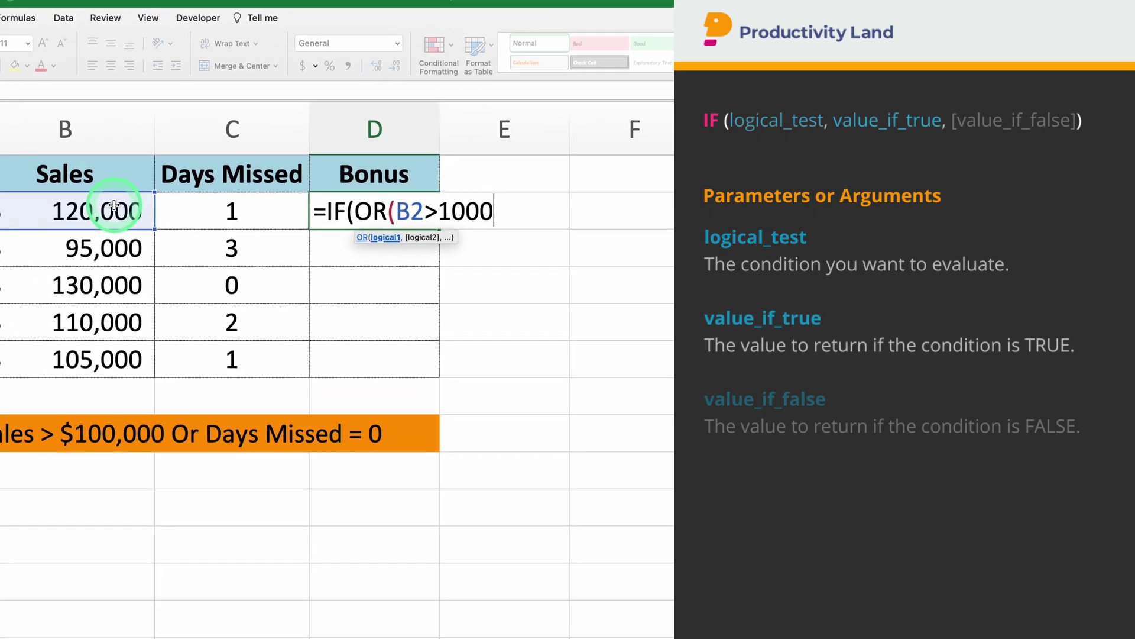
pyautogui.write(',')
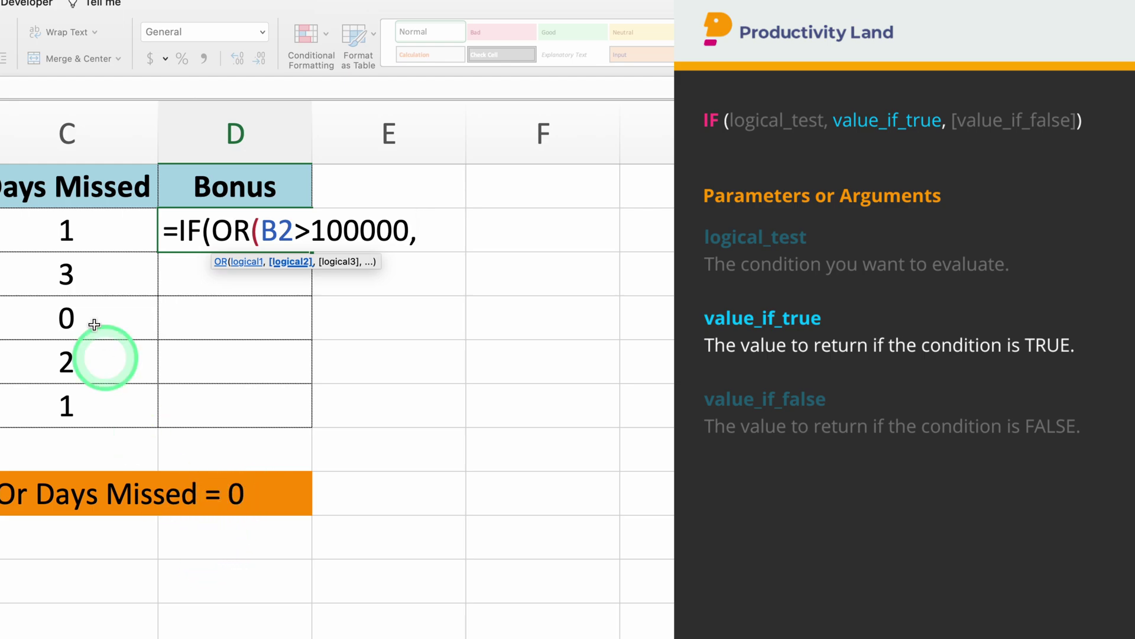
pyautogui.click(69, 234)
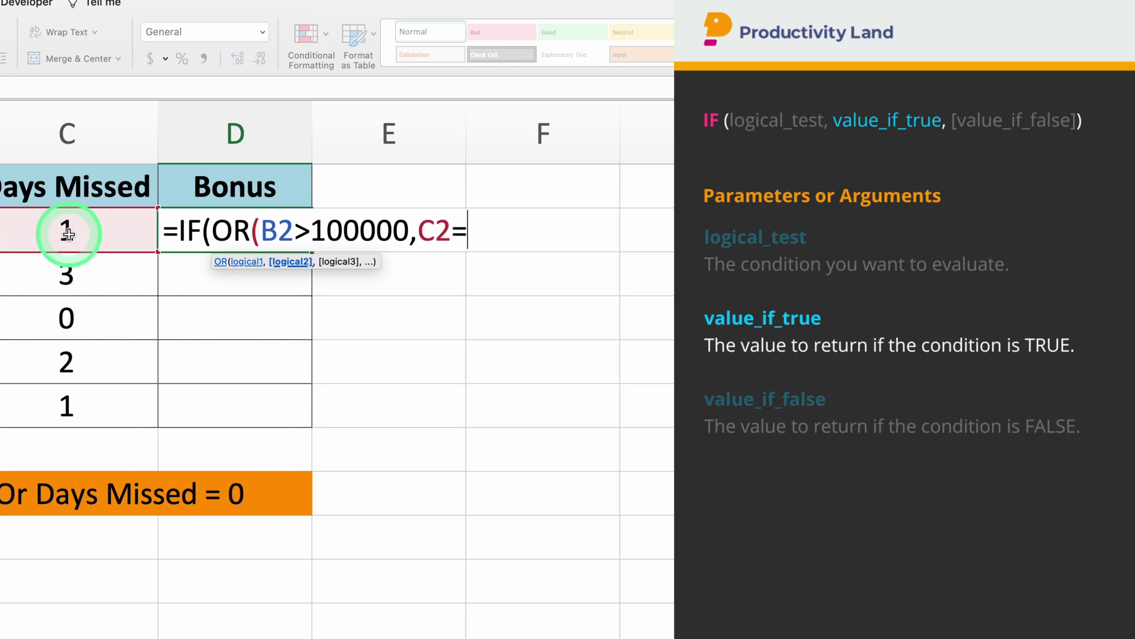
pyautogui.write('=0)')
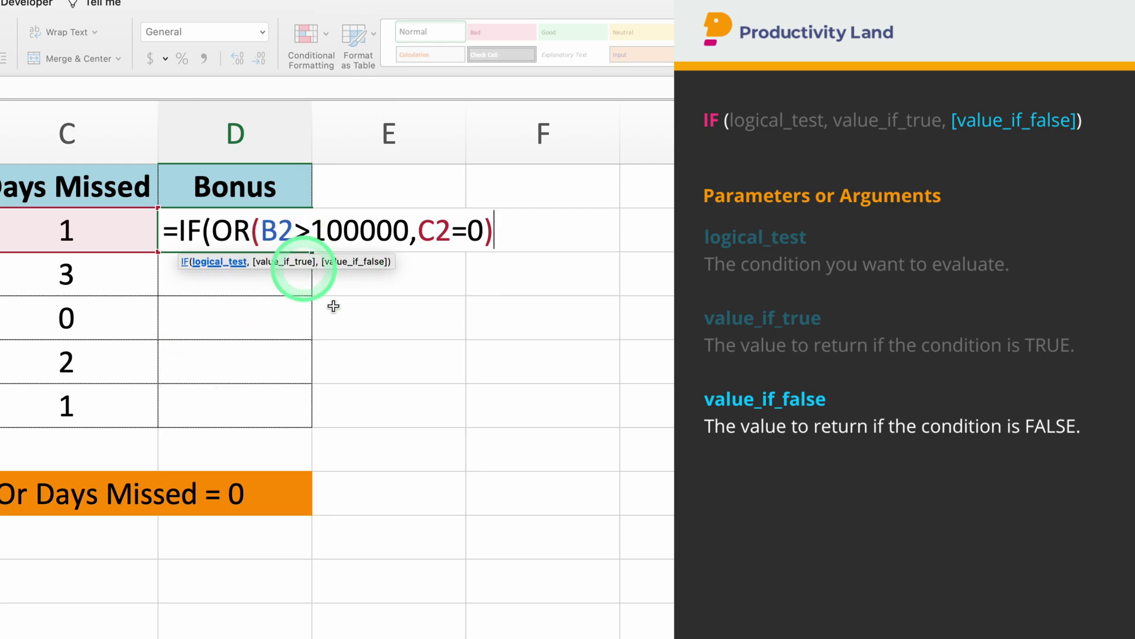
pyautogui.write(',"Bonus')
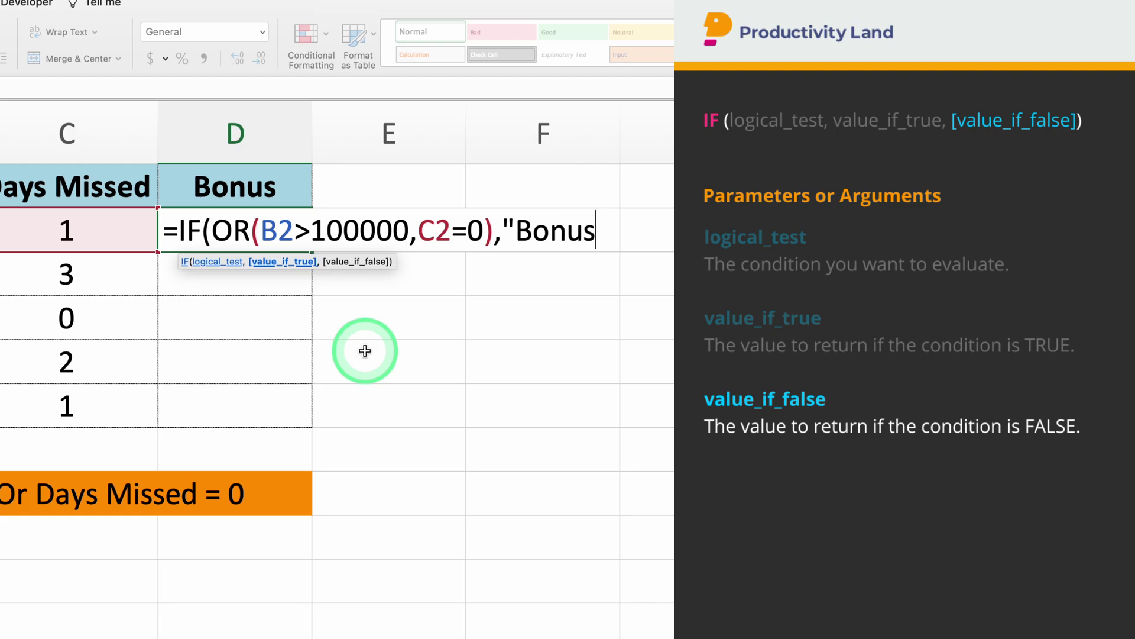
pyautogui.write('",')
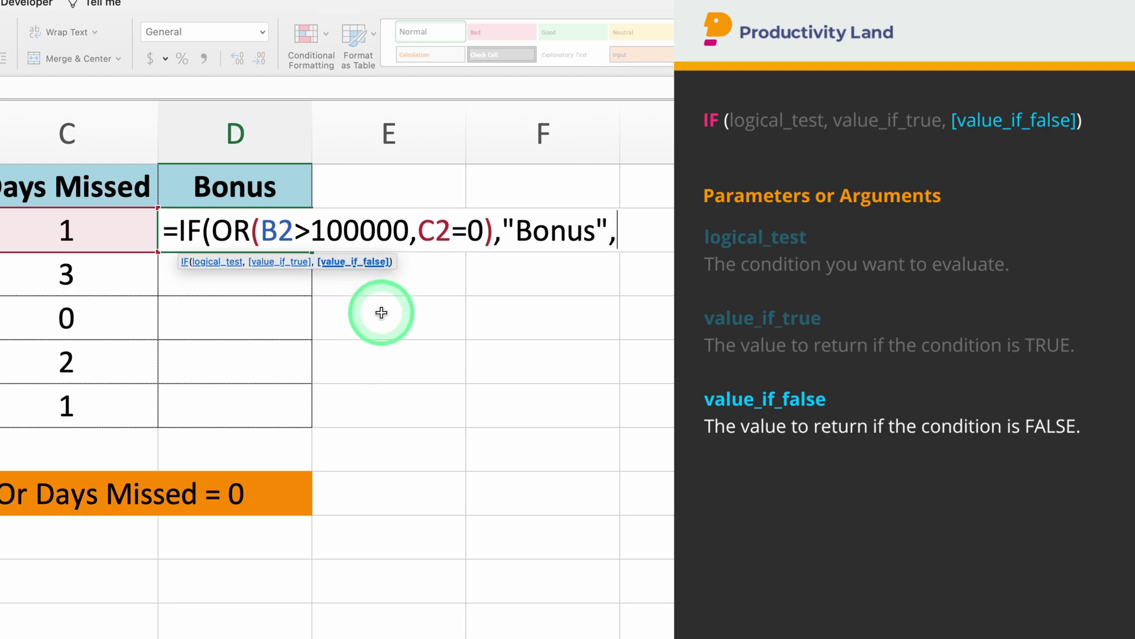
pyautogui.write('"No Bo')
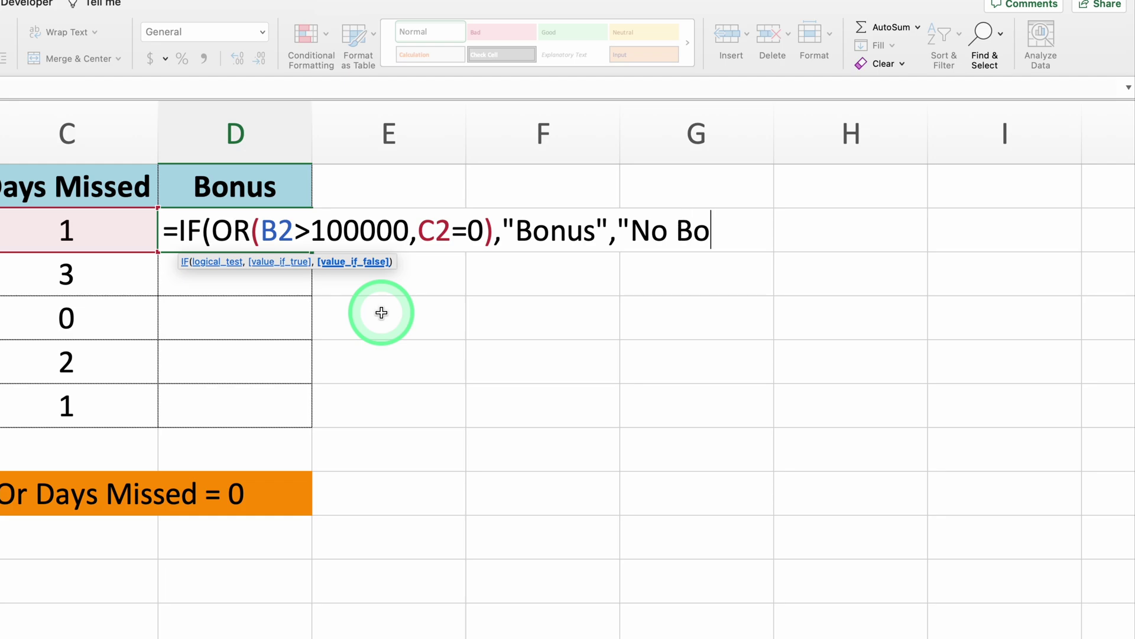
pyautogui.write('nus")')
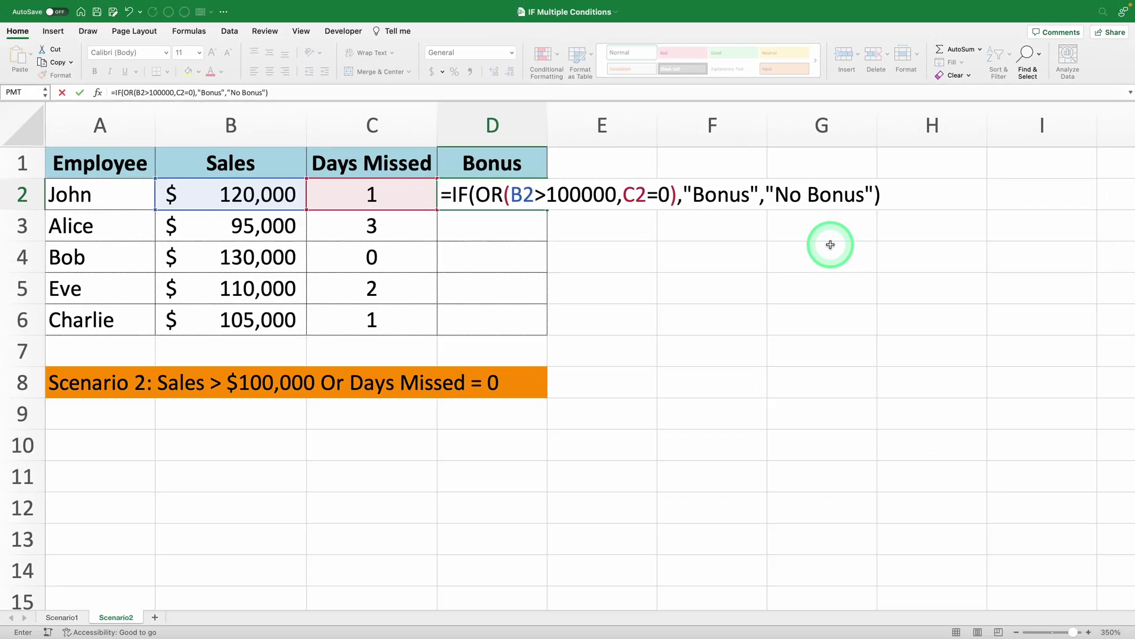
# - Commit the IF-OR formula in D2 and fill it down to D6
pyautogui.press('Return')
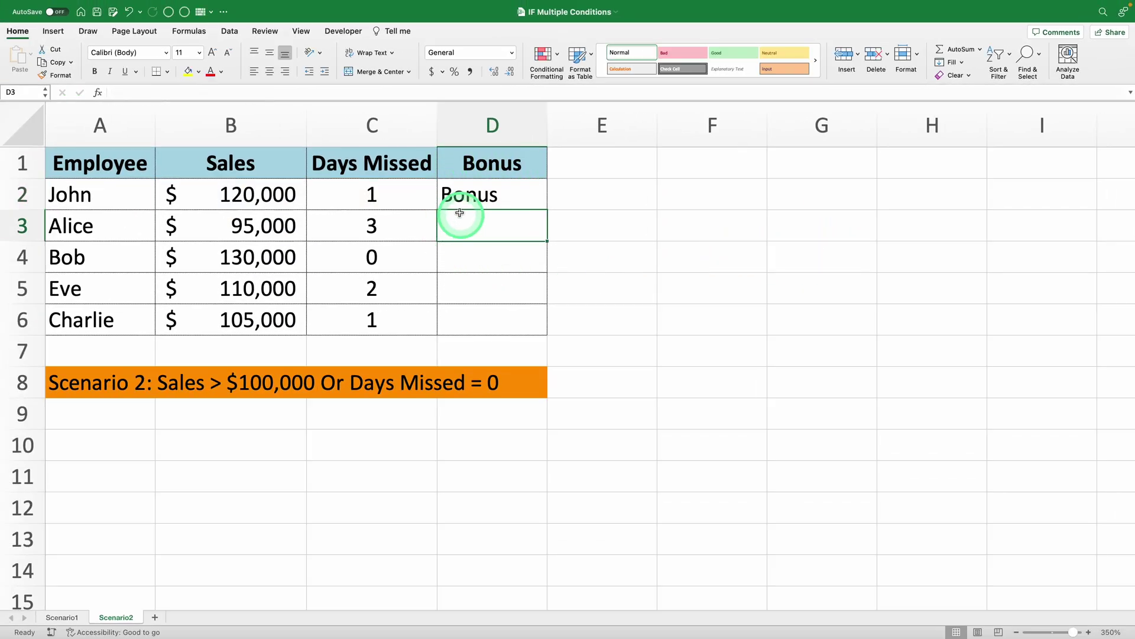
pyautogui.click(490, 198)
pyautogui.doubleClick(547, 209)
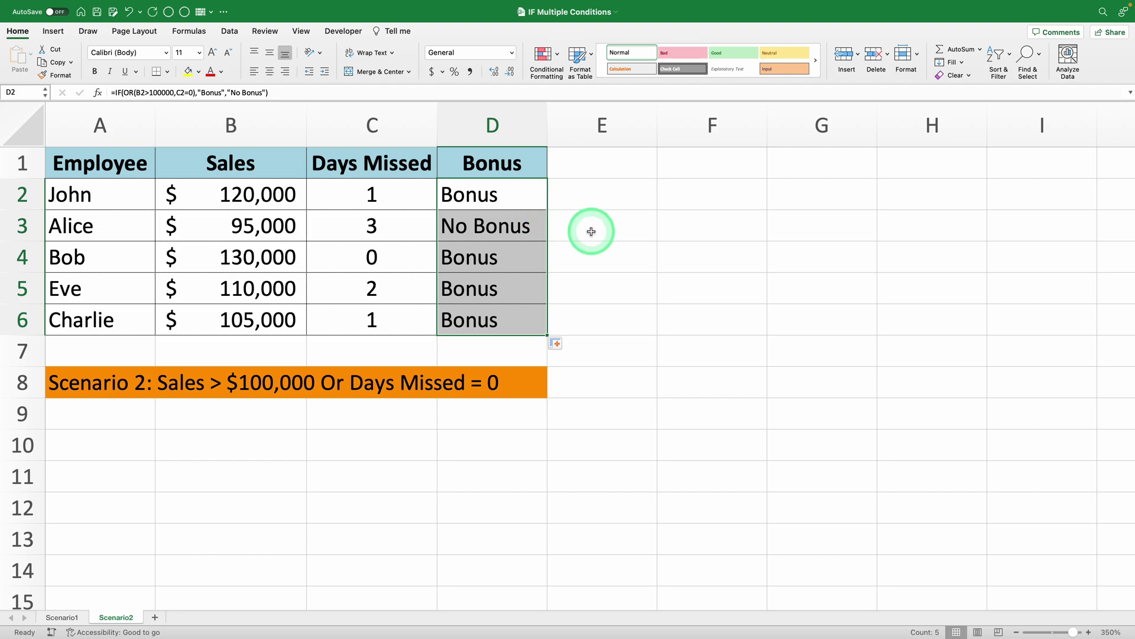